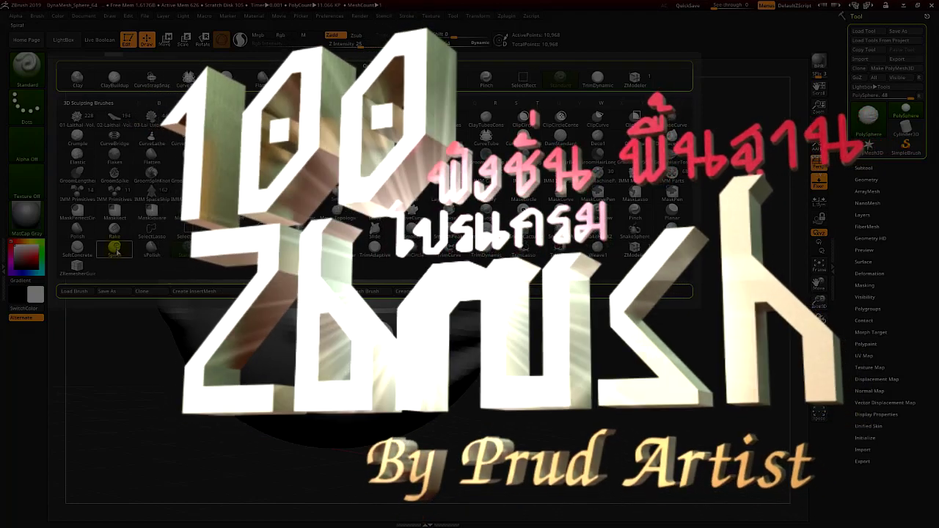
- Switch the sculpting brush to Spiral
left_click(115, 247)
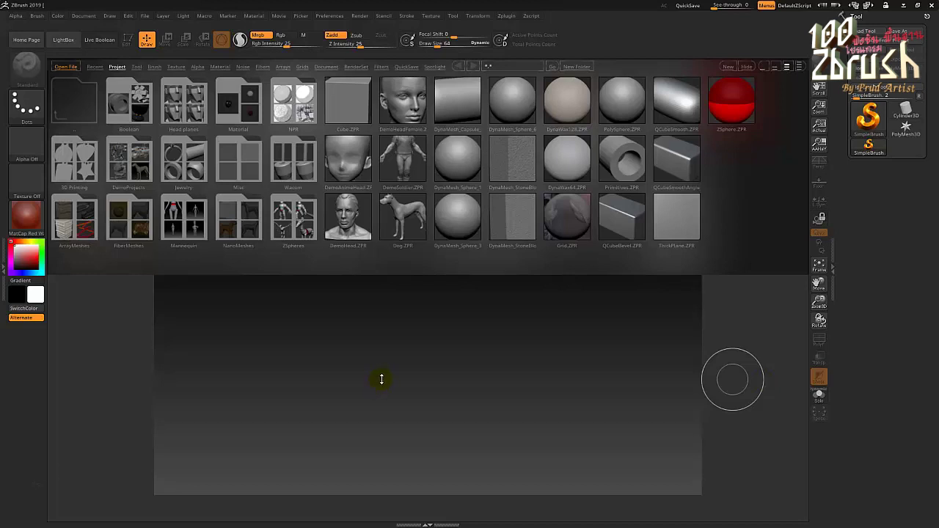
mouse_move(1, 9)
left_mouse_down()
mouse_move(743, 448)
mouse_move(936, 526)
left_mouse_up()
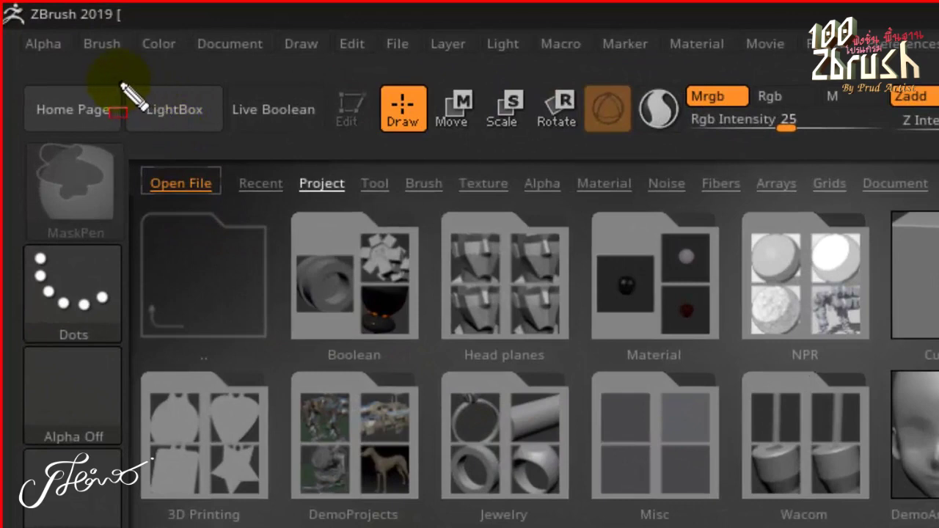
left_click_drag(99, 63, 239, 147)
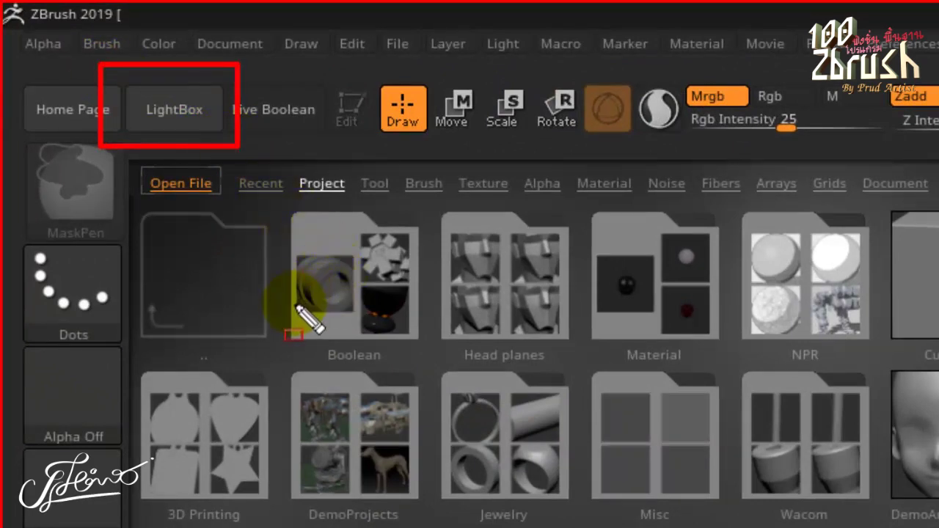
left_click_drag(514, 279, 258, 146)
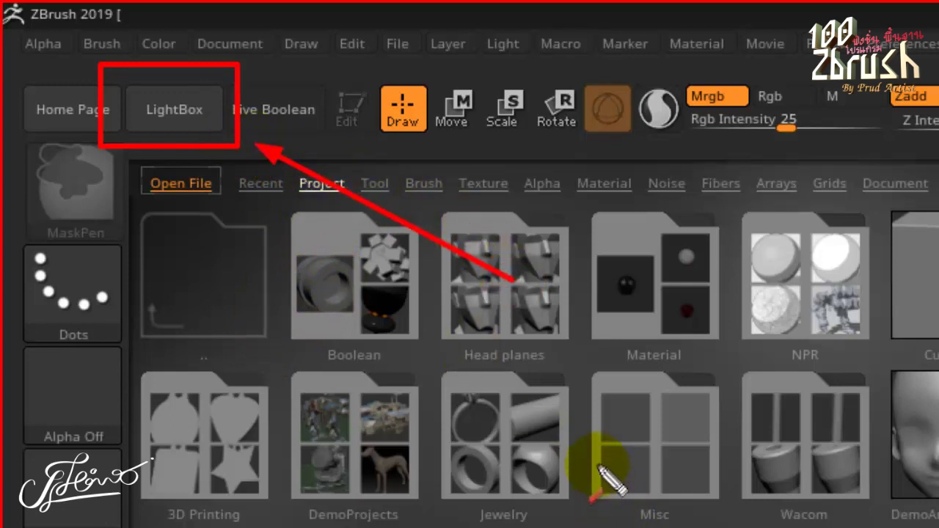
key("Escape")
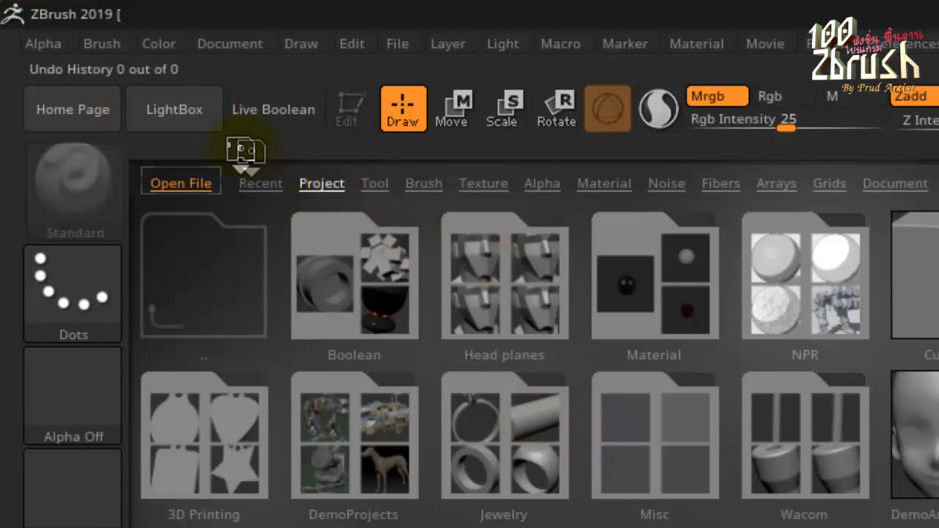
left_click(174, 110)
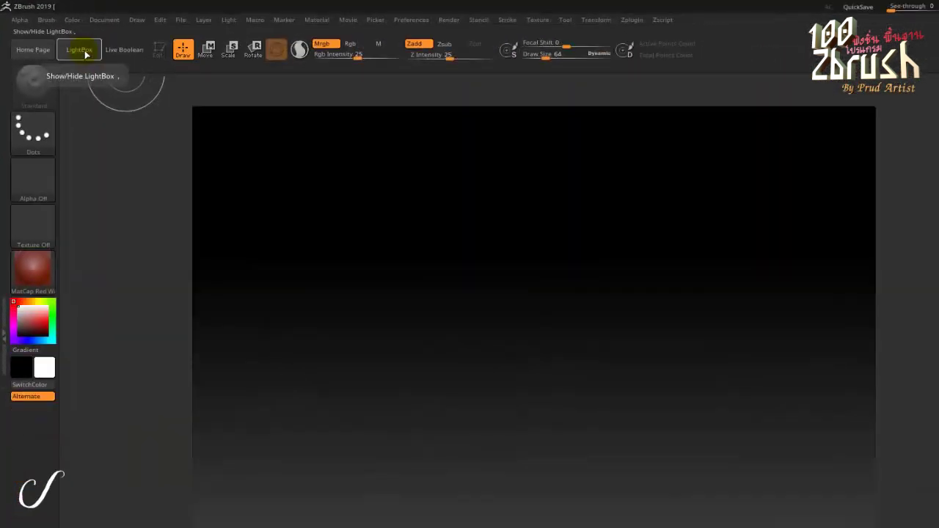
left_click(81, 50)
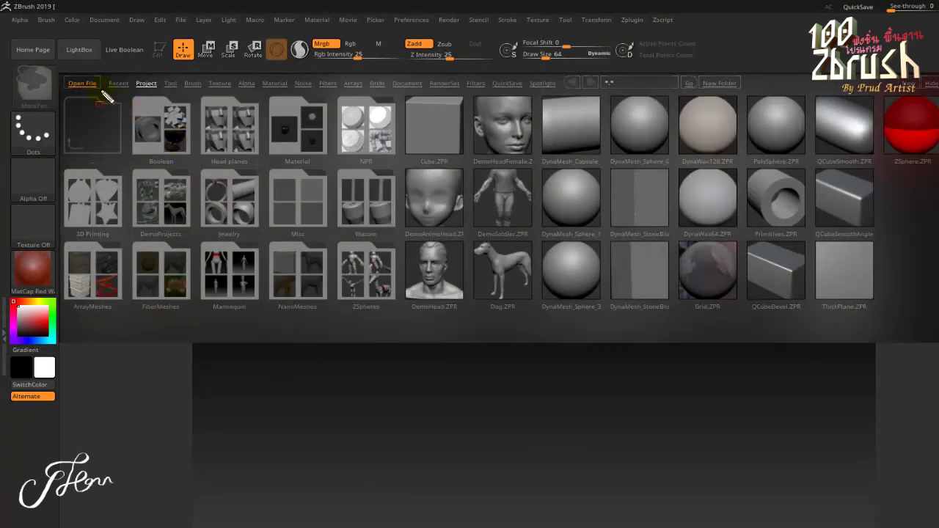
left_click_drag(56, 72, 938, 330)
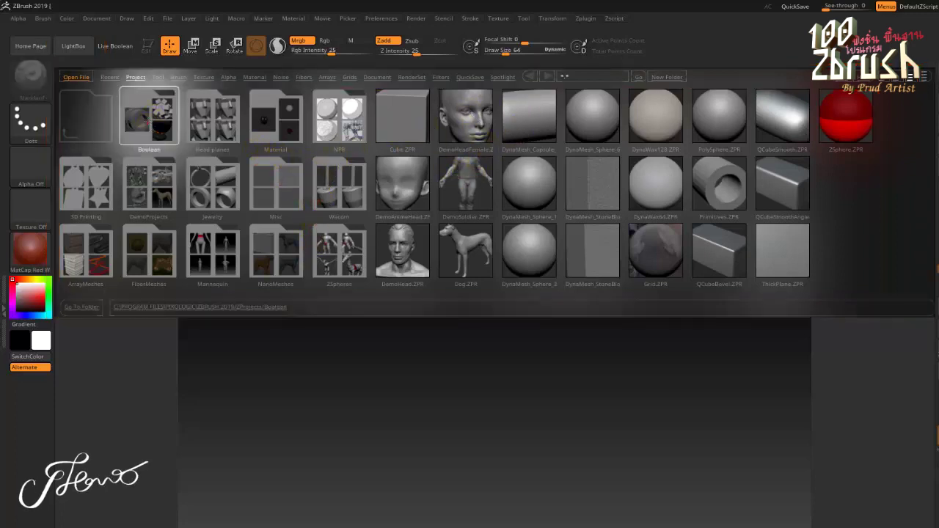
left_click(150, 123)
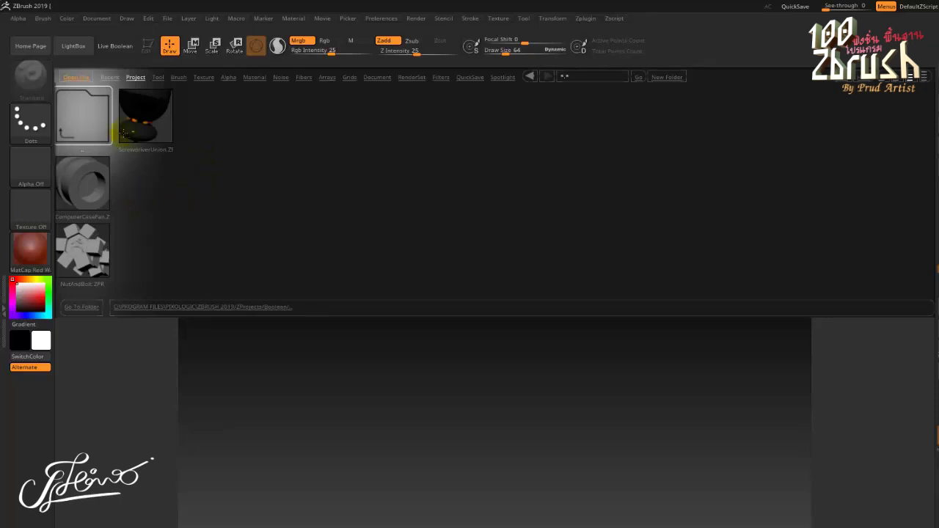
left_click(83, 116)
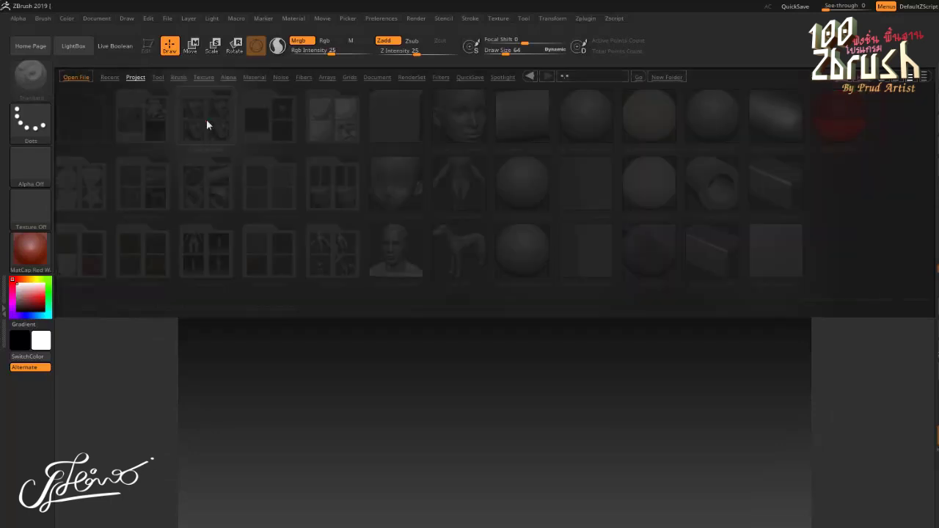
left_click(207, 124)
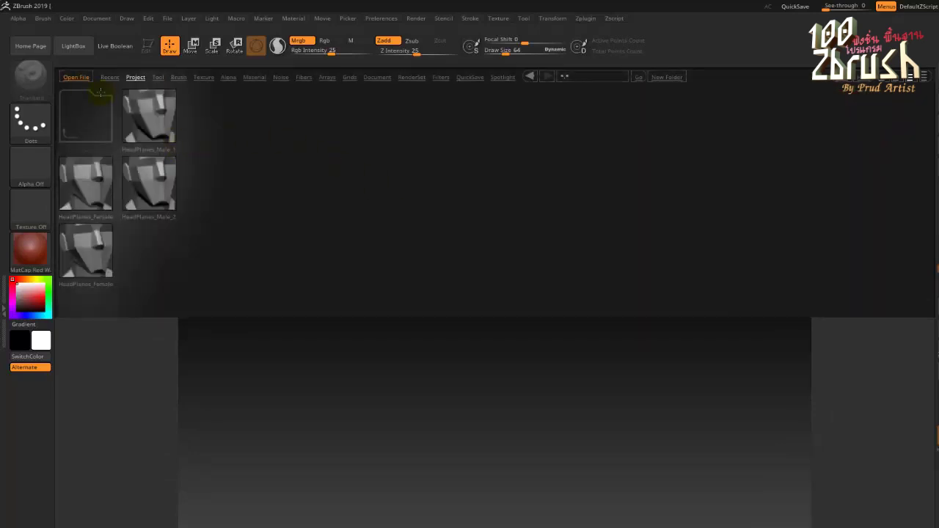
left_click(79, 113)
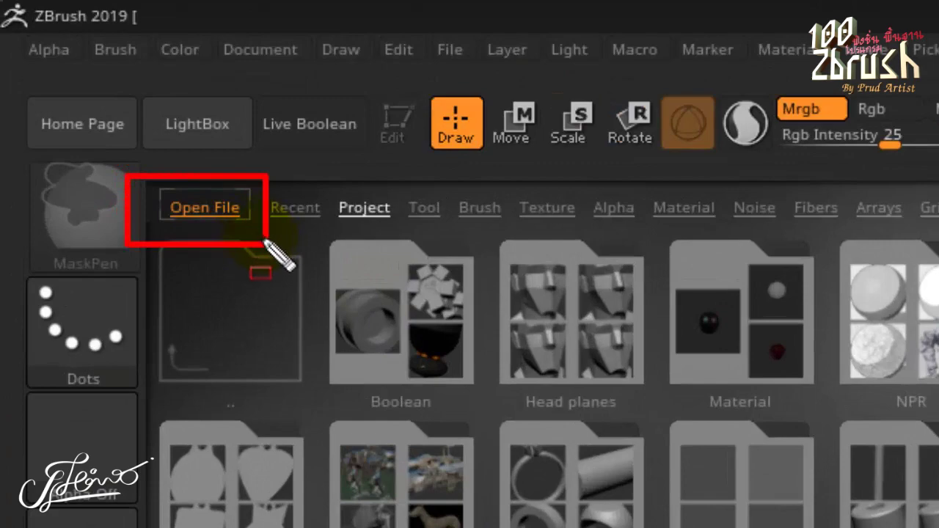
- Launch the Load File dialog from LightBox's Open File to browse the ZProjects folder
left_click(221, 207)
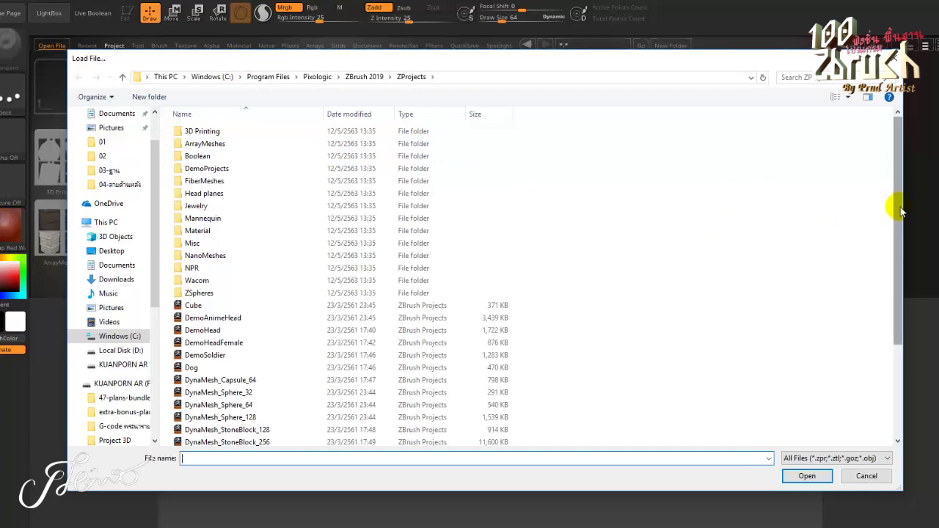
left_click_drag(894, 205, 900, 287)
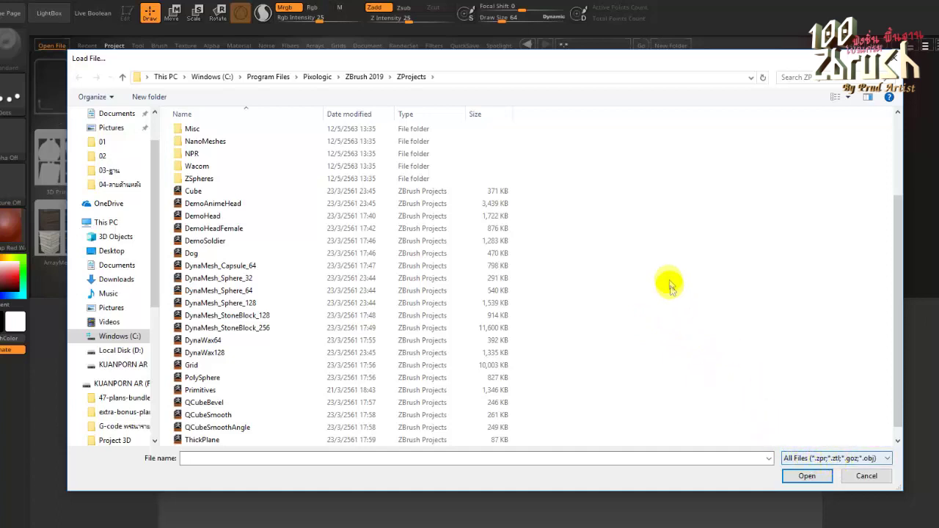
left_click(539, 151)
mouse_move(561, 119)
left_mouse_down()
mouse_move(565, 156)
mouse_move(593, 152)
mouse_move(603, 167)
left_mouse_up()
left_click_drag(623, 134, 644, 130)
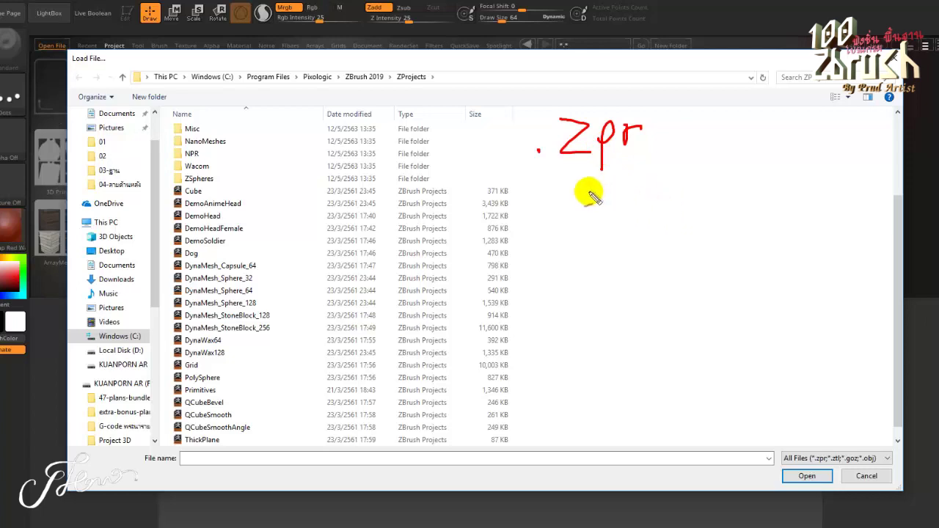
left_click(535, 215)
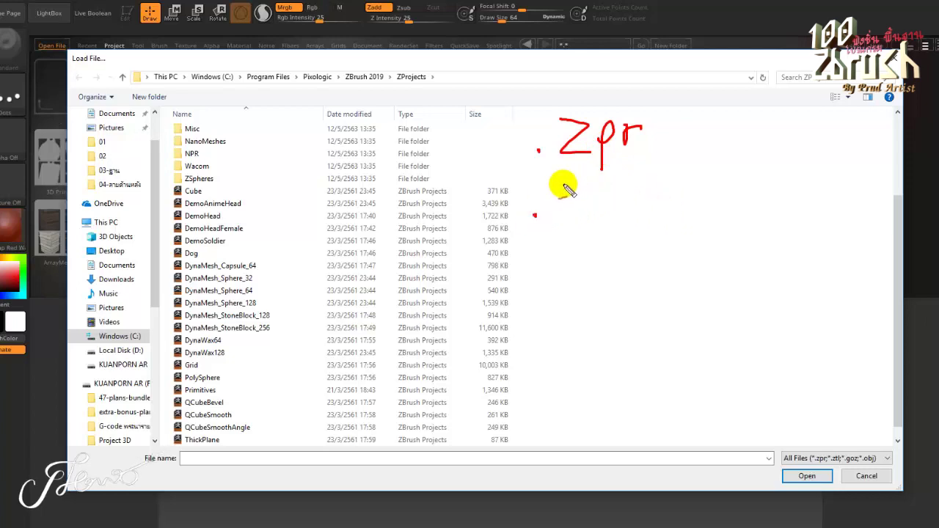
mouse_move(560, 185)
left_mouse_down()
mouse_move(589, 214)
mouse_move(643, 218)
left_mouse_up()
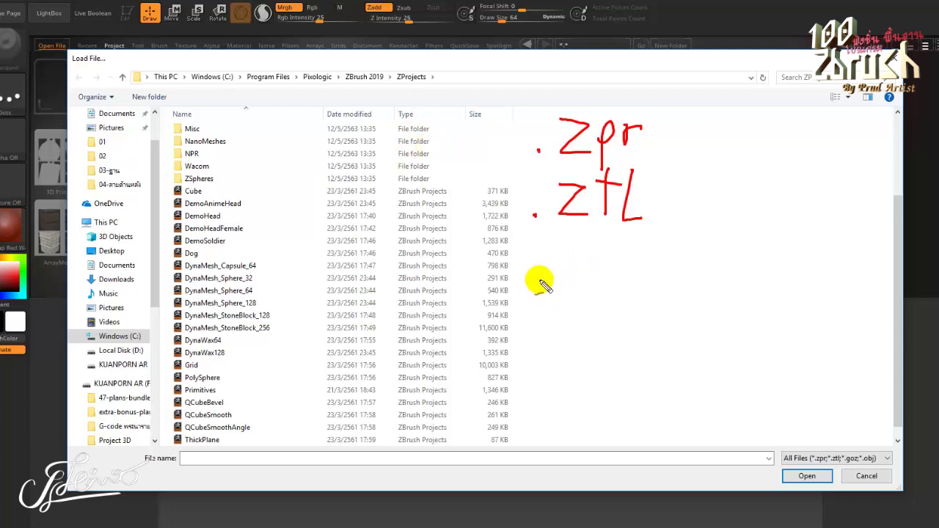
mouse_move(570, 273)
left_mouse_down()
mouse_move(571, 257)
mouse_move(605, 277)
mouse_move(606, 291)
left_mouse_up()
left_click(621, 241)
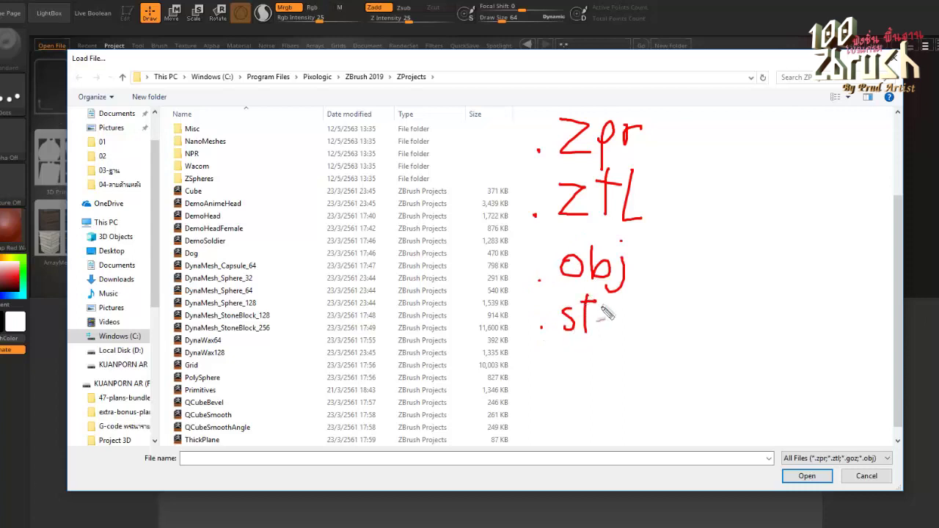
mouse_move(555, 382)
left_mouse_down()
mouse_move(569, 398)
mouse_move(620, 394)
mouse_move(623, 406)
left_mouse_up()
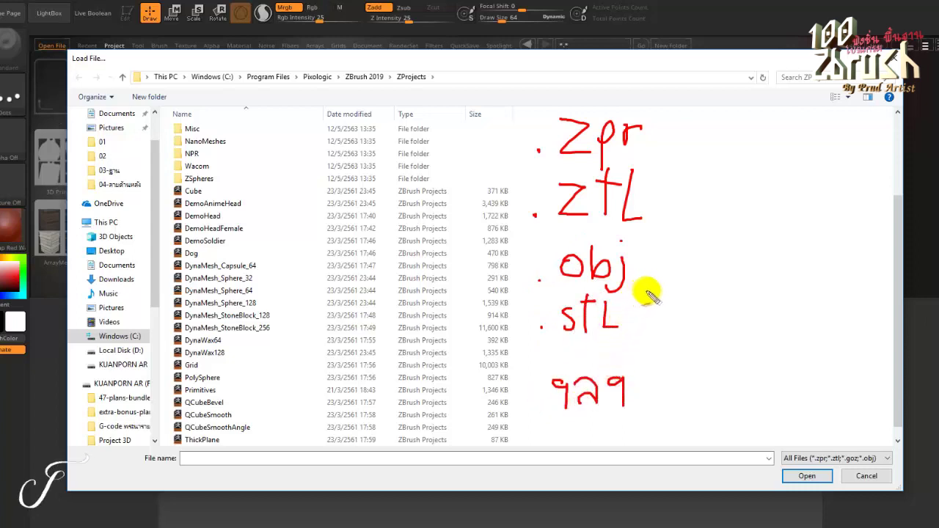
key("Escape")
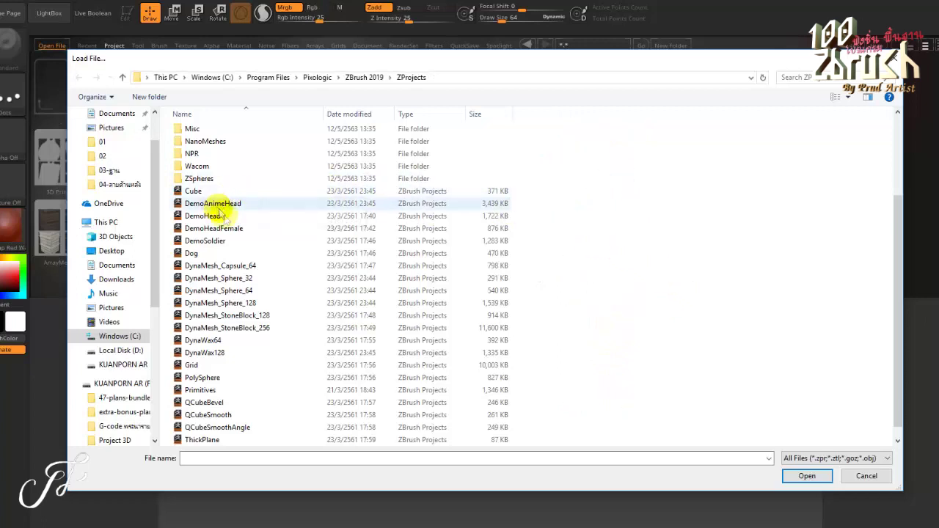
- Select the Cube project file in the Load File dialog and open it
mouse_move(163, 185)
left_mouse_down()
mouse_move(517, 438)
mouse_move(518, 448)
left_mouse_up()
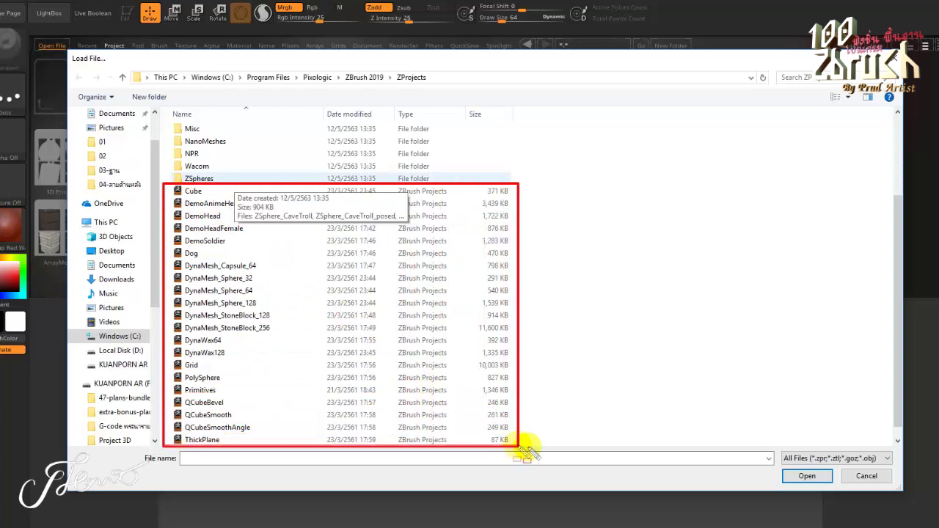
key("Escape")
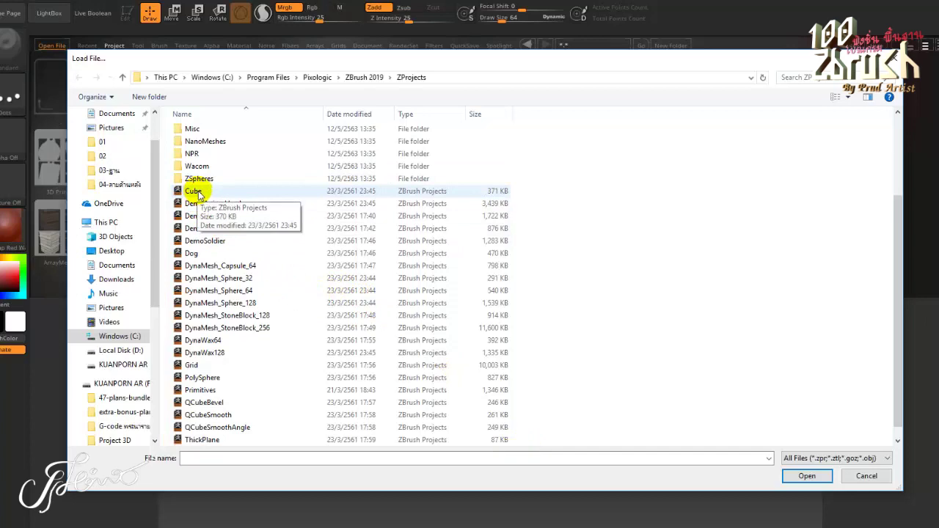
left_click(198, 195)
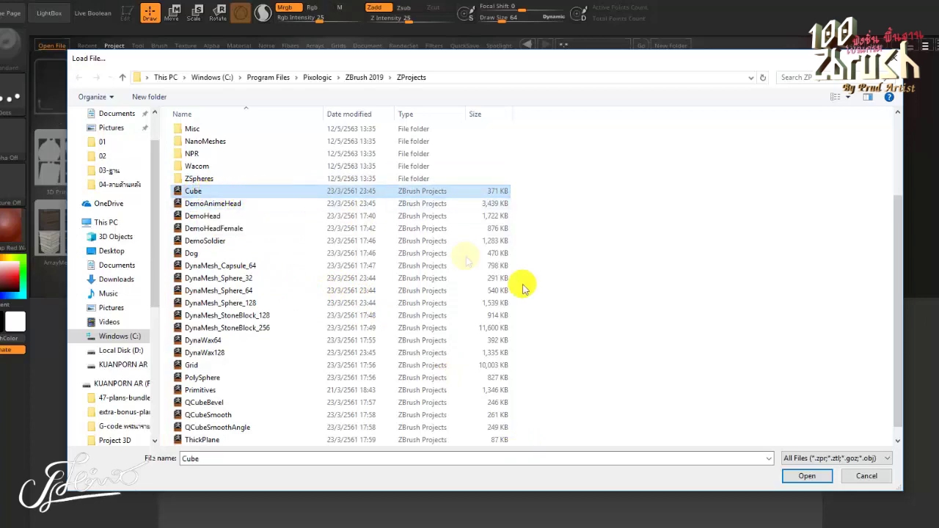
left_click(807, 477)
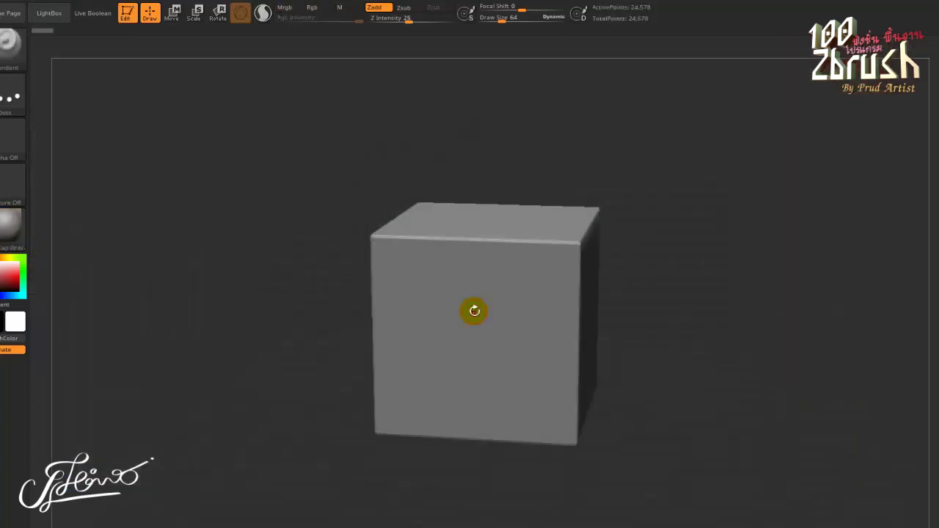
- Orbit the gray cube to an upper three-quarter view
mouse_move(252, 412)
left_mouse_down()
mouse_move(230, 389)
mouse_move(287, 396)
mouse_move(283, 357)
mouse_move(254, 384)
mouse_move(254, 413)
left_mouse_up()
mouse_move(257, 364)
left_mouse_down()
mouse_move(259, 338)
mouse_move(294, 350)
mouse_move(292, 331)
left_mouse_up()
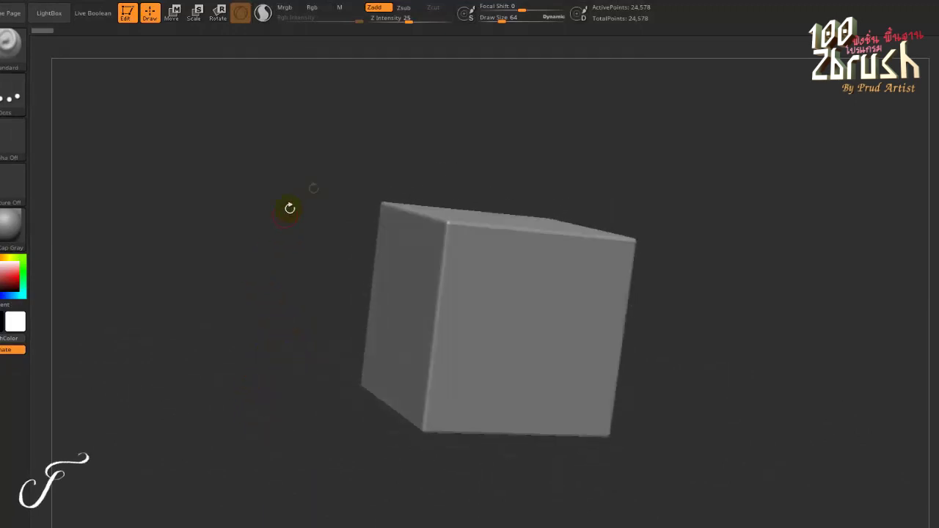